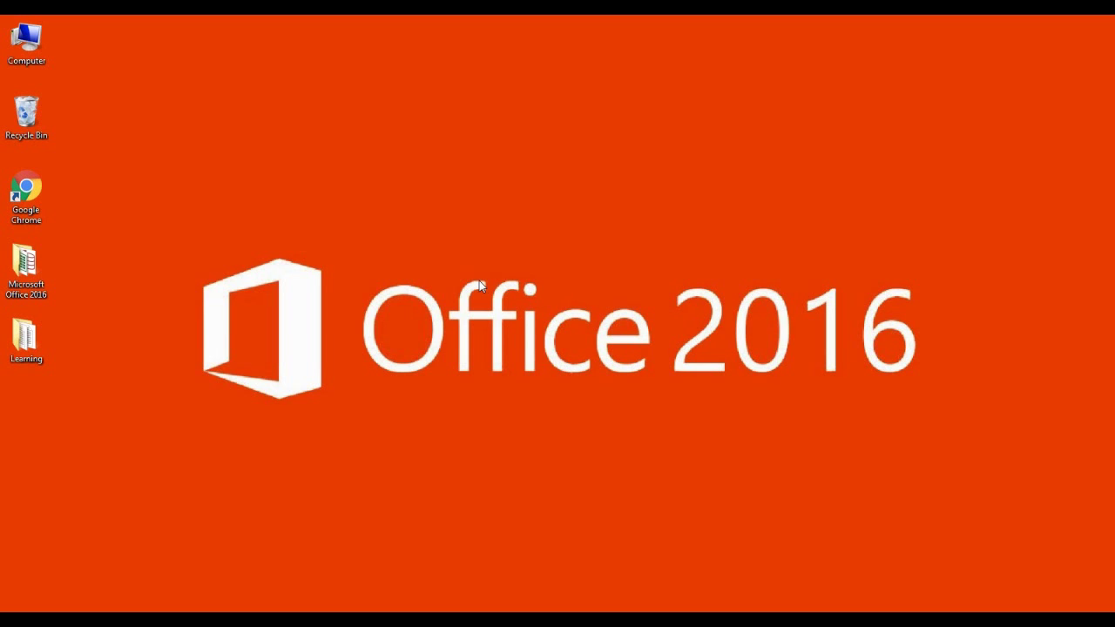
# - Launch Word 2016 from the desktop's Microsoft Office 2016 folder
pyautogui.doubleClick(45, 275)
pyautogui.doubleClick(829, 324)
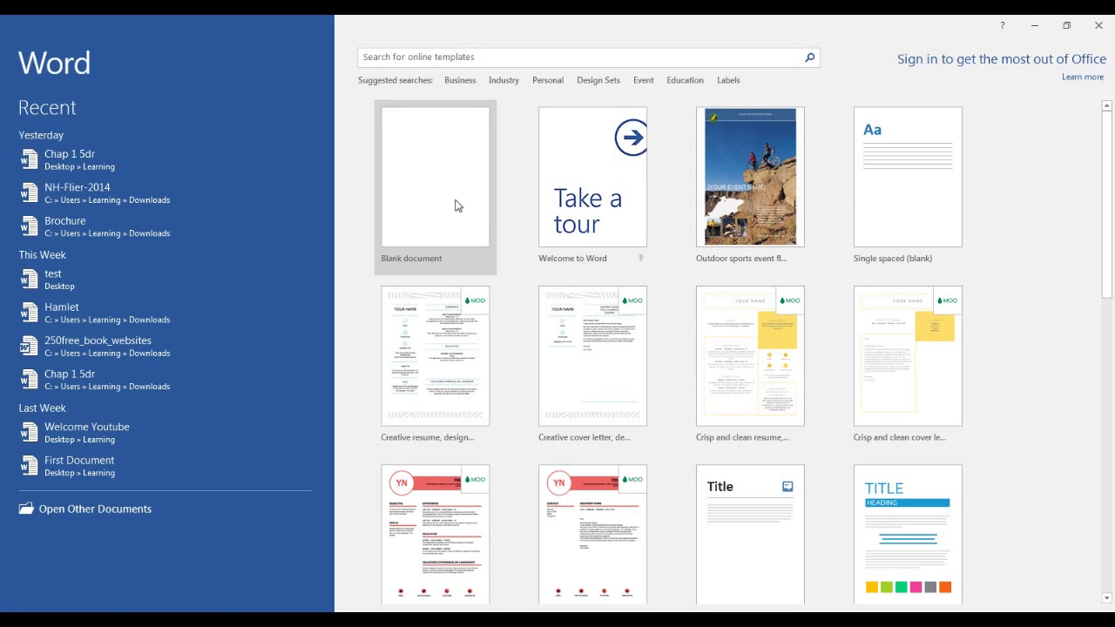
# - Create a blank document and type مرحبا on its first line
pyautogui.click(454, 186)
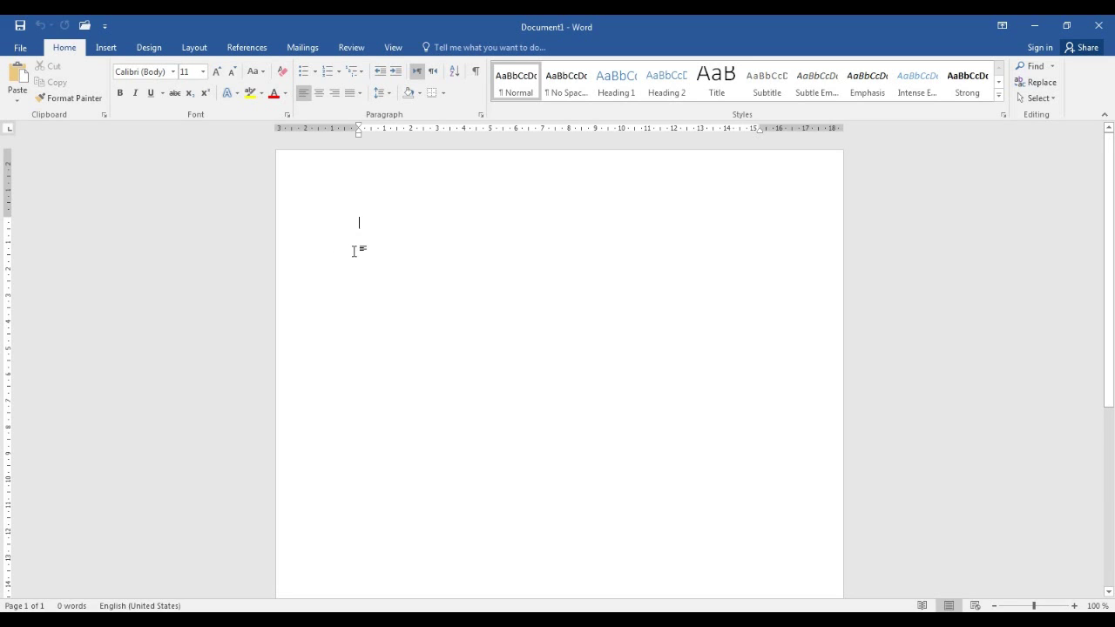
pyautogui.click(362, 244)
pyautogui.write('مرحبا')
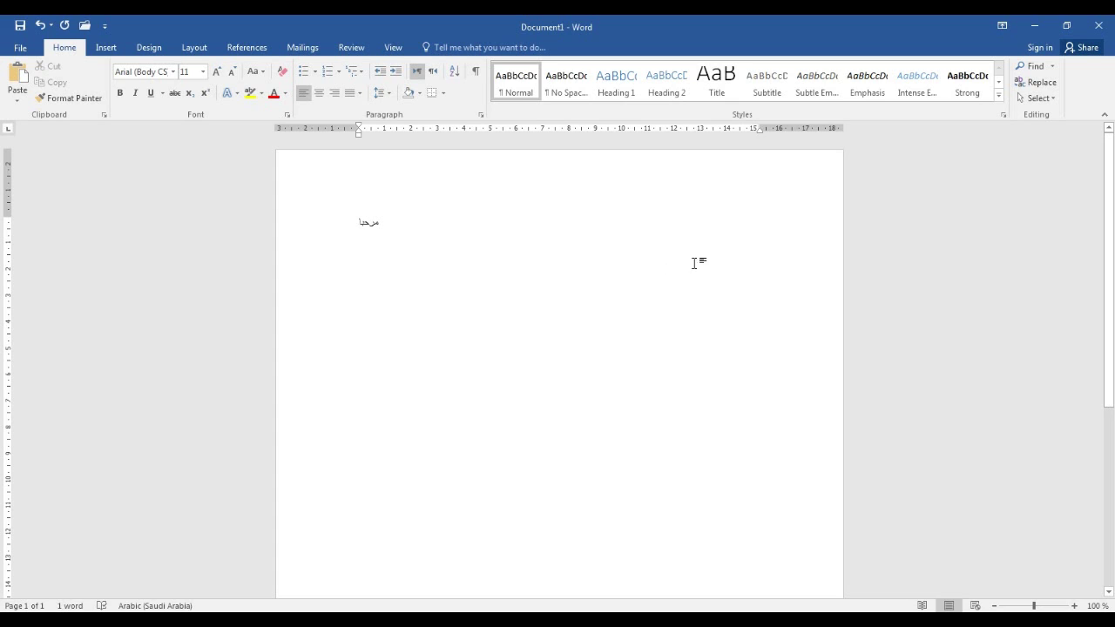
pyautogui.doubleClick(751, 236)
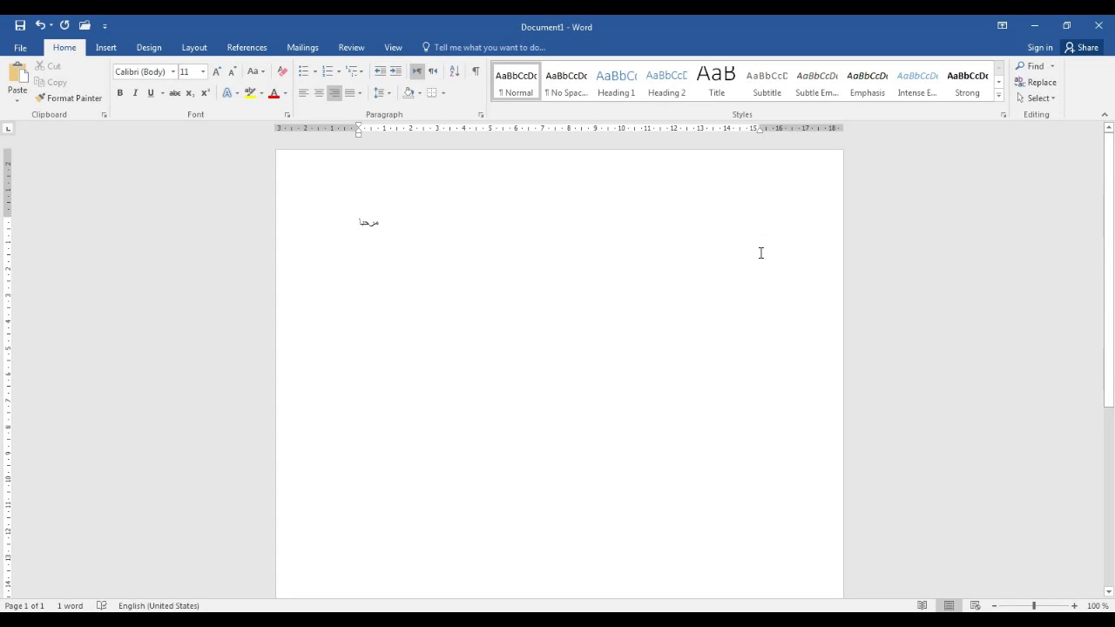
# - In Arabic input, type مرحبا on a right-aligned second line and a centred third line
pyautogui.hotkey('alt', 'shift')
pyautogui.write('مرحبا')
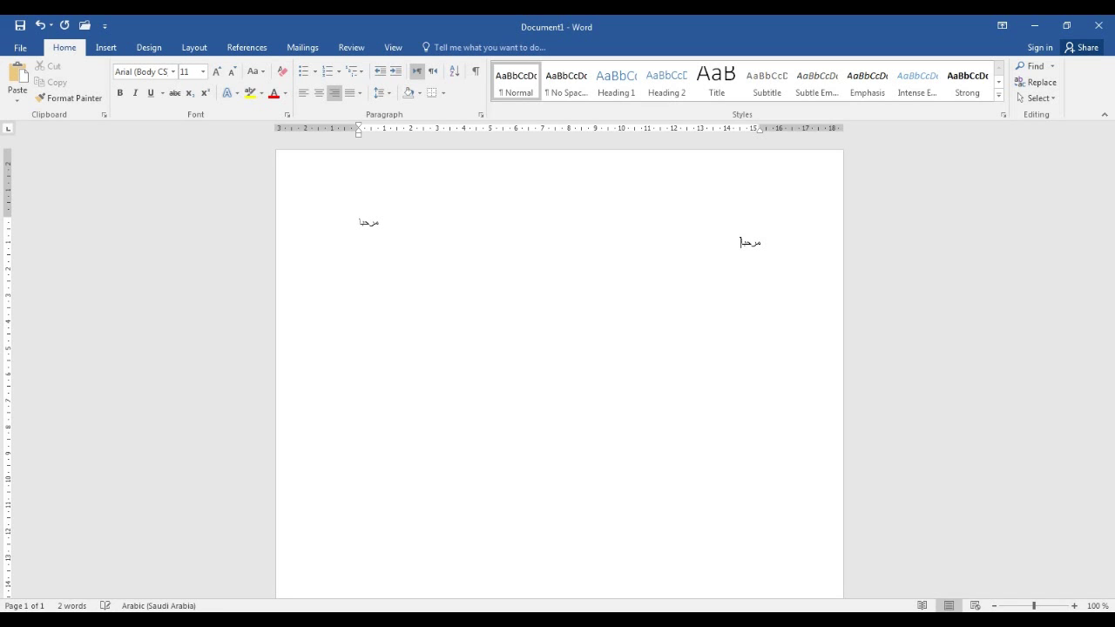
pyautogui.doubleClick(578, 265)
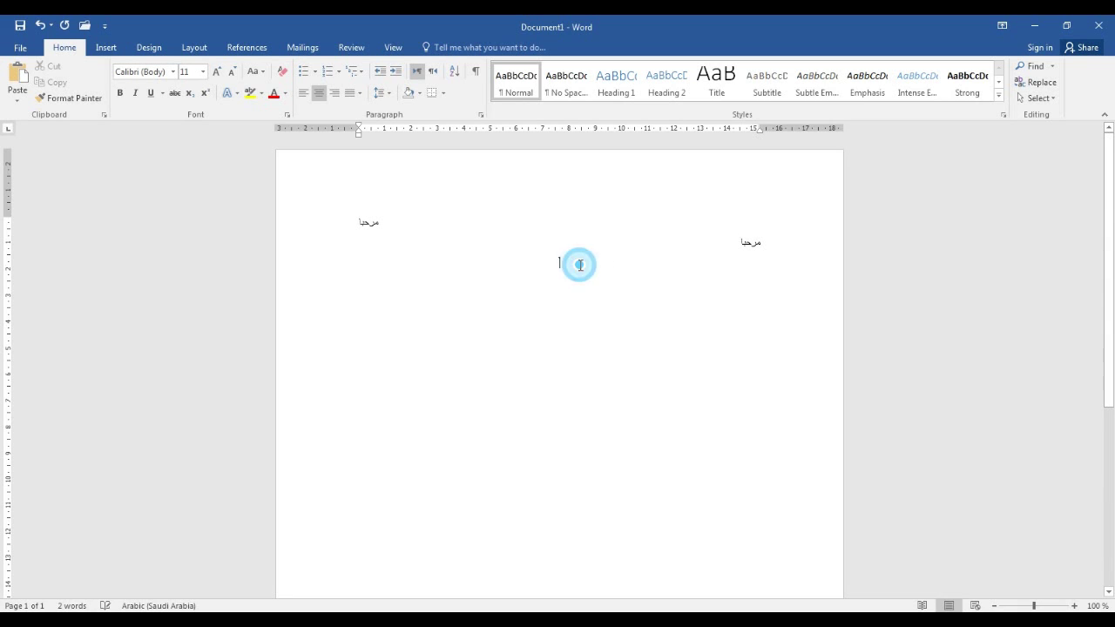
pyautogui.write('مرحبا')
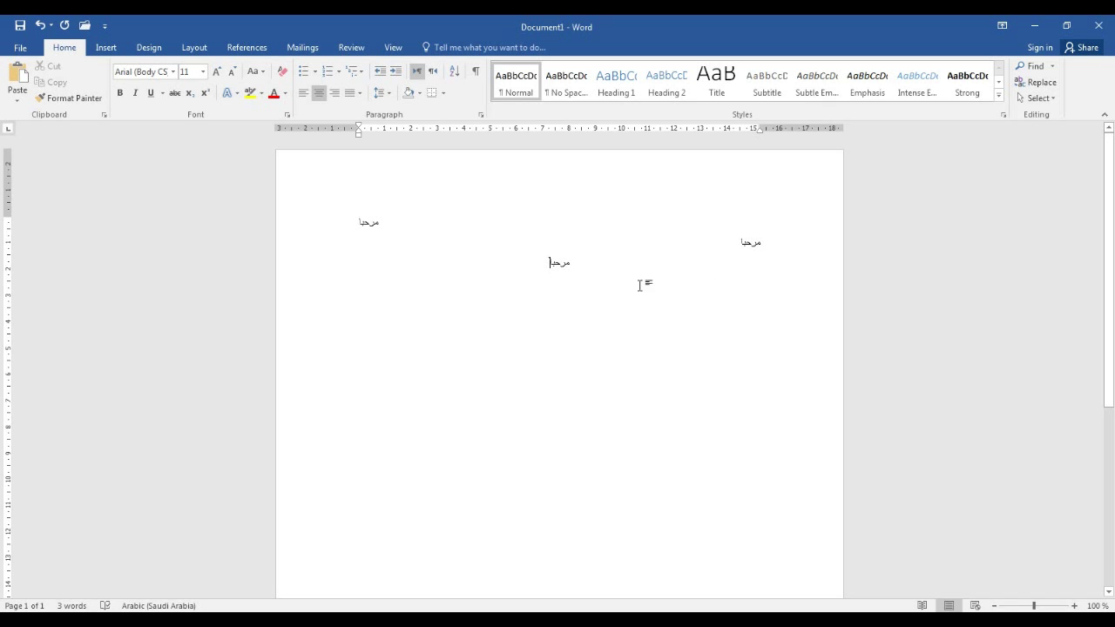
# - Select the centred مرحبا on the third line
pyautogui.doubleClick(580, 262)
pyautogui.click(567, 264)
pyautogui.doubleClick(567, 264)
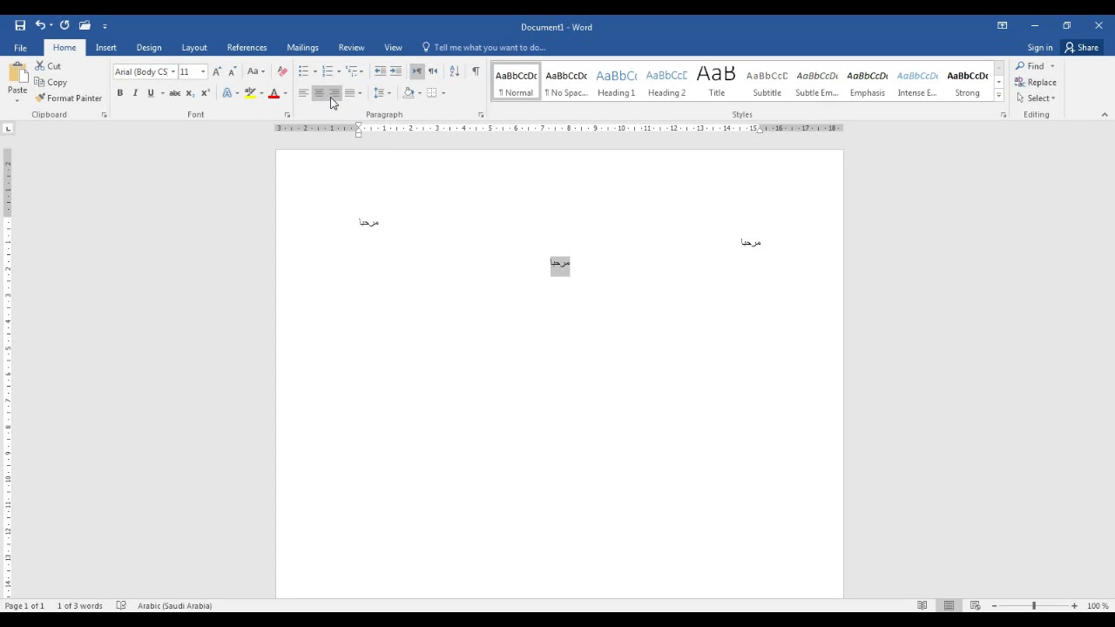
# - Right-align the third line, then left-align and right-align the first line
pyautogui.click(333, 93)
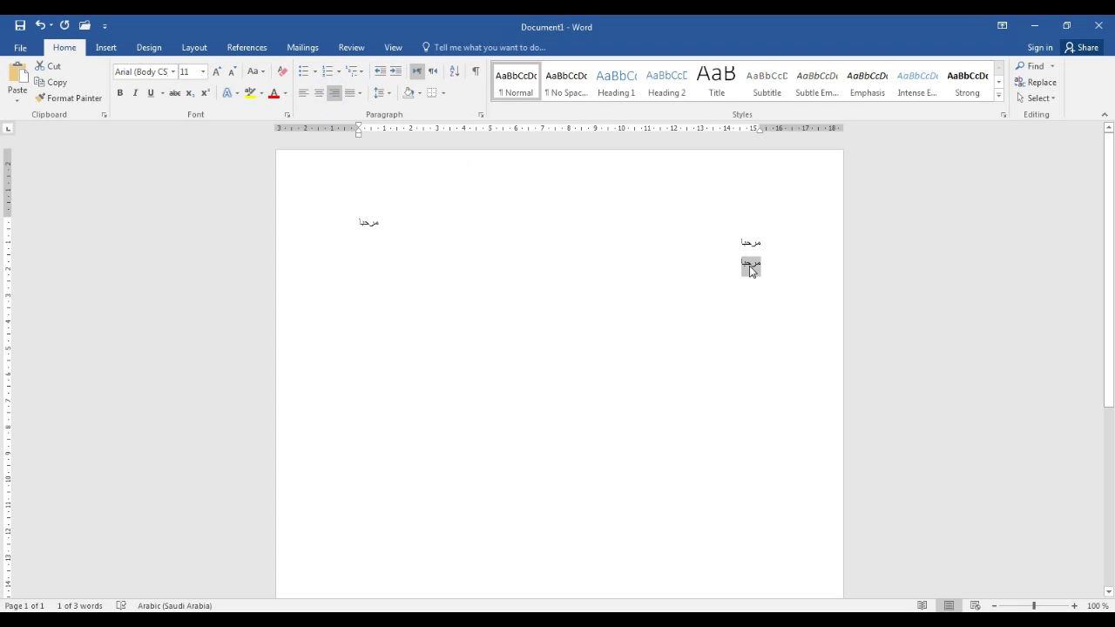
pyautogui.click(381, 218)
pyautogui.moveTo(360, 219); pyautogui.dragTo(379, 217)
pyautogui.hotkey('ctrl', 'l')
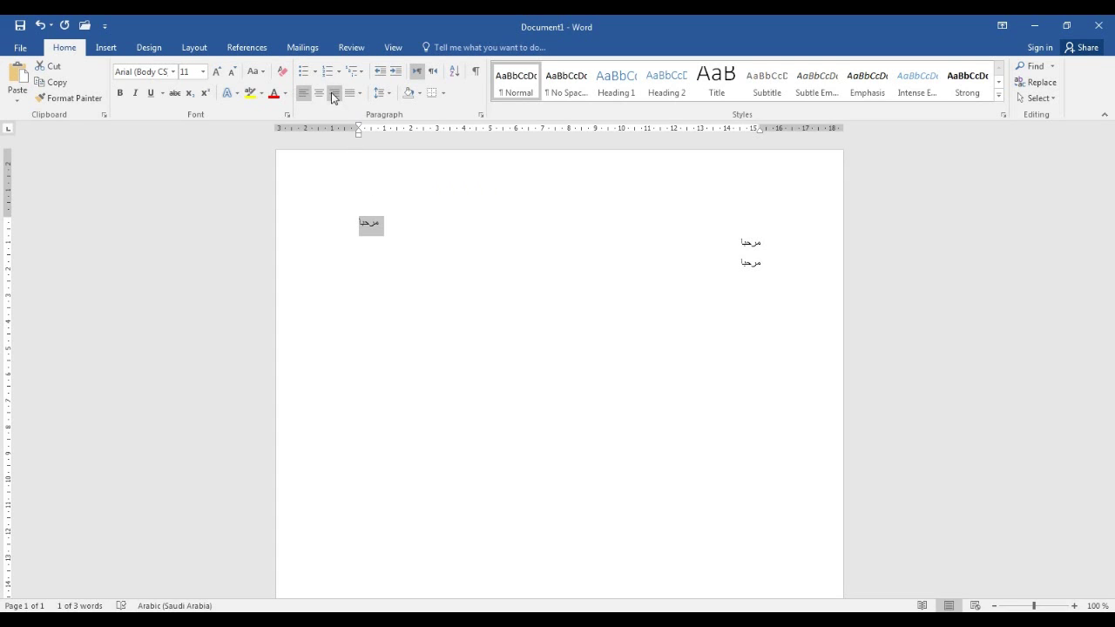
pyautogui.click(334, 94)
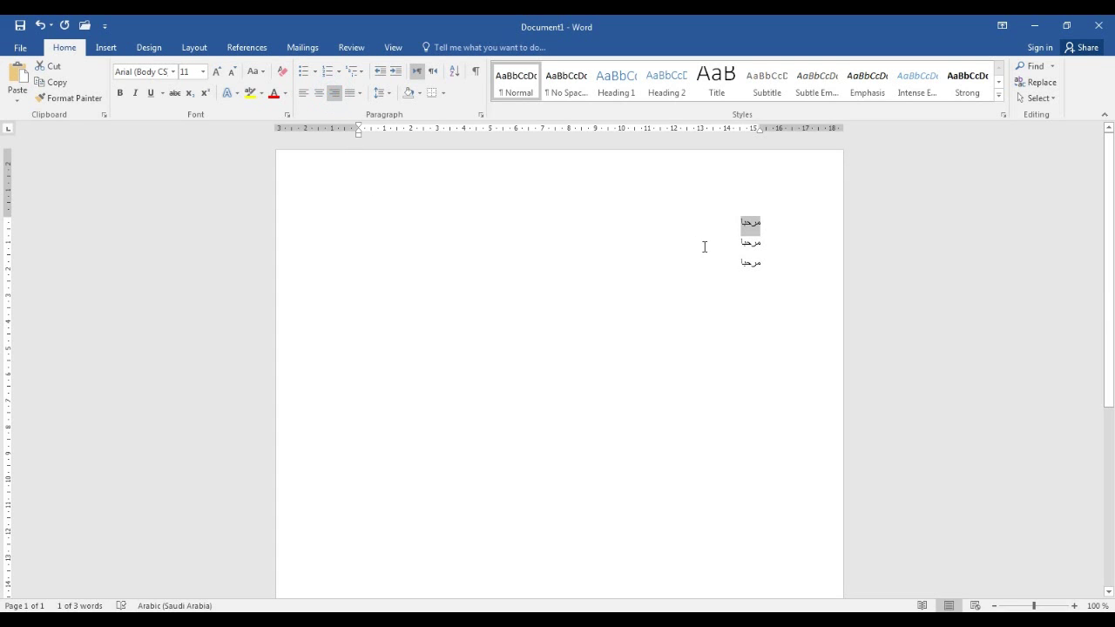
pyautogui.click(748, 249)
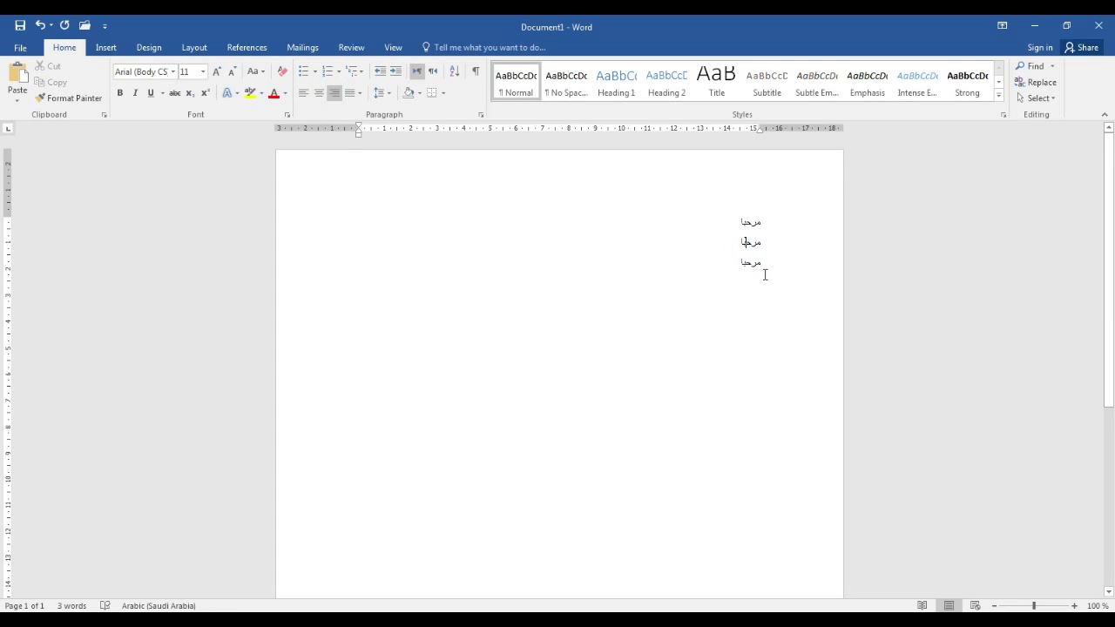
# - Select all three مرحبا lines and centre them
pyautogui.moveTo(737, 264); pyautogui.dragTo(755, 215)
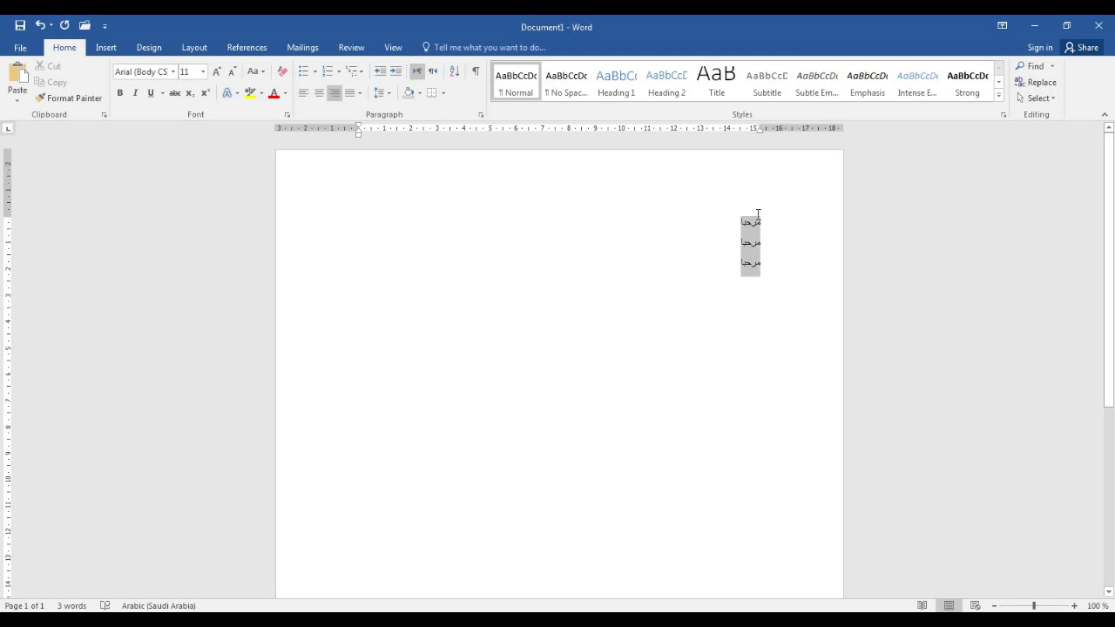
pyautogui.click(738, 273)
pyautogui.moveTo(737, 265); pyautogui.dragTo(758, 217)
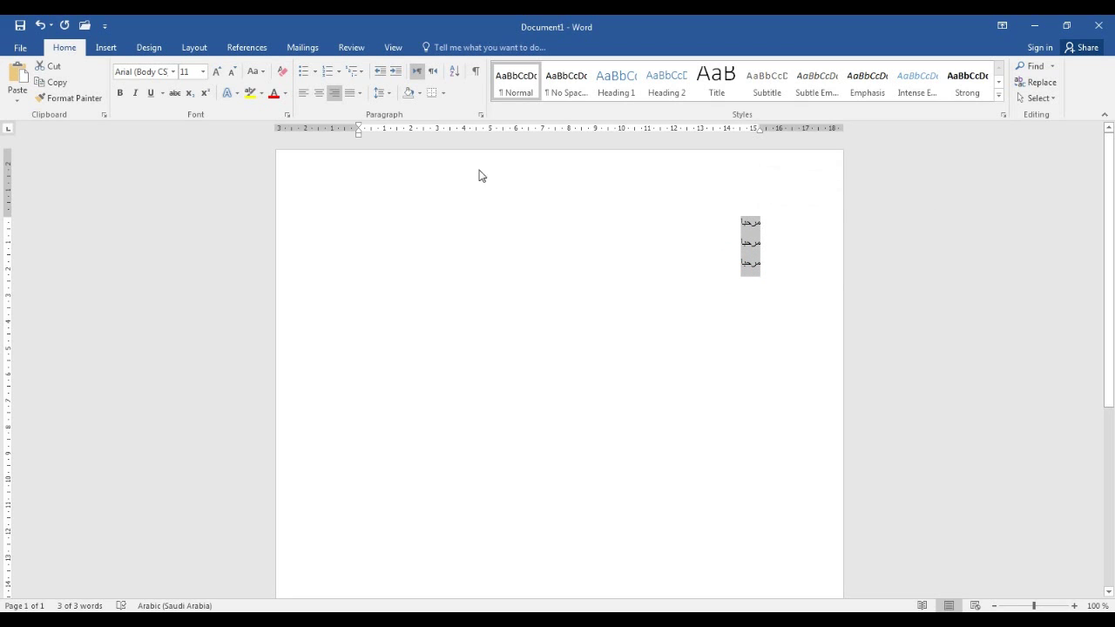
pyautogui.click(319, 93)
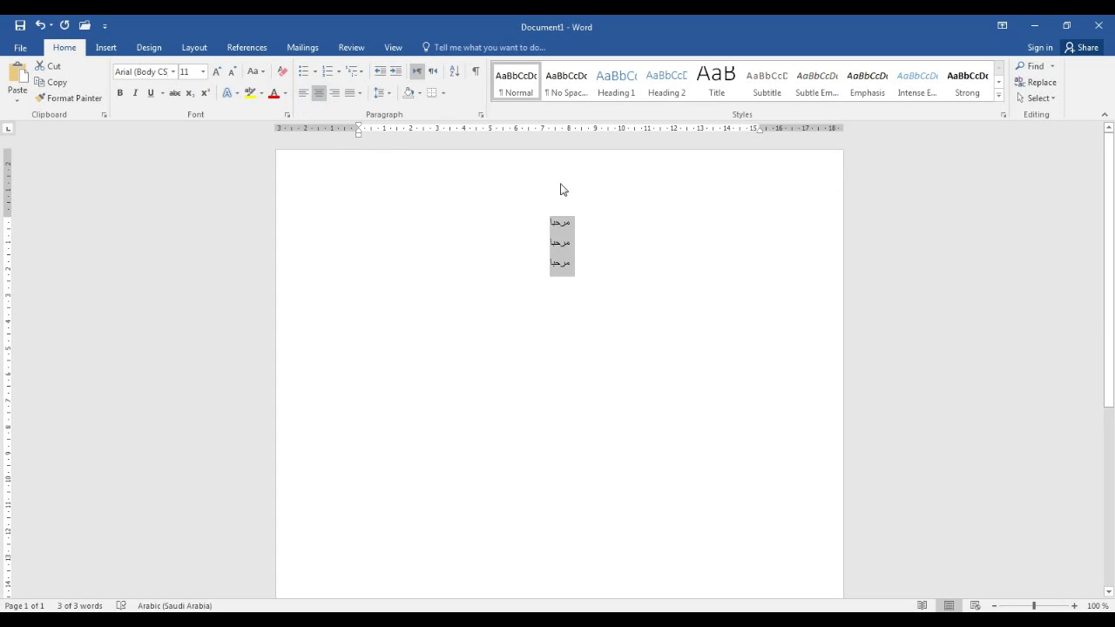
pyautogui.click(543, 246)
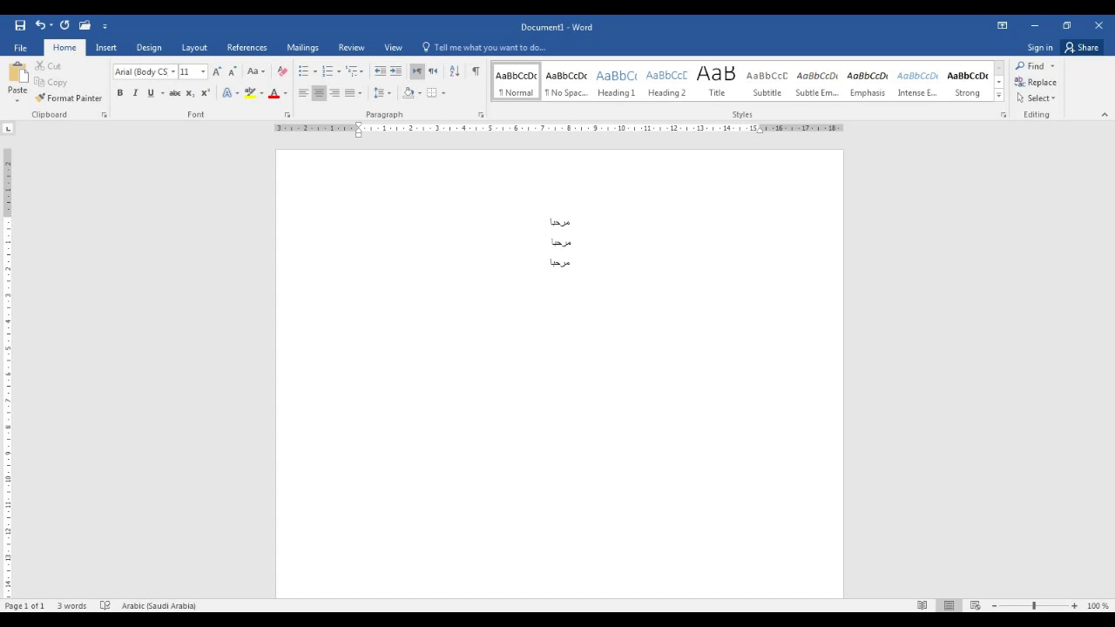
# - Append يوتيوب to the middle line
pyautogui.write(' يوتيوب')
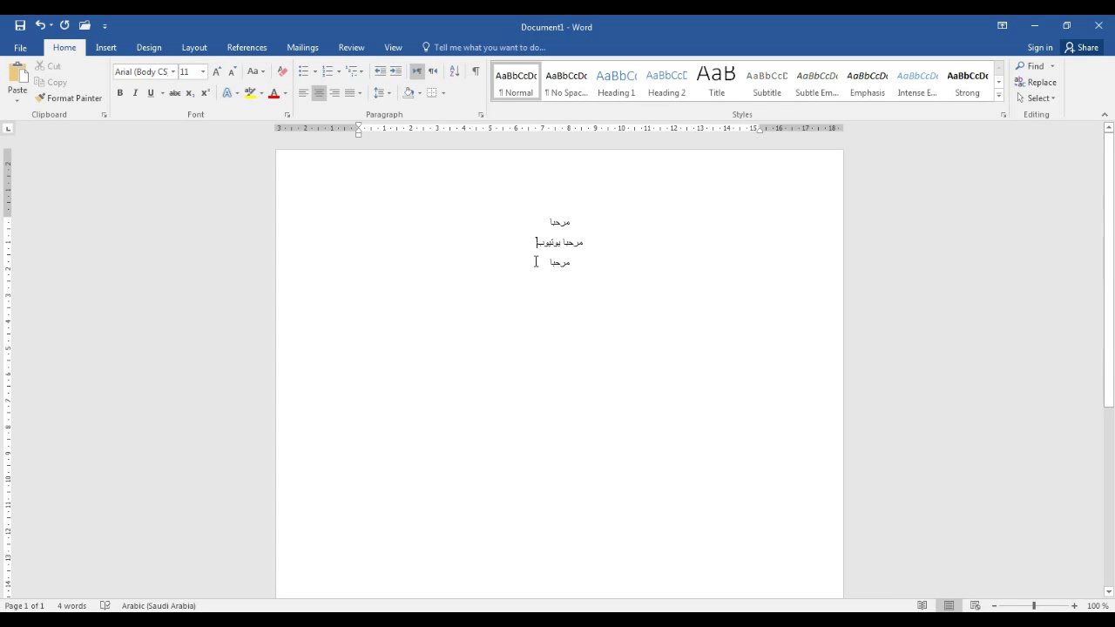
# - Select يوتيوب on the middle line and delete it
pyautogui.moveTo(529, 244); pyautogui.dragTo(557, 256)
pyautogui.press('BackSpace')
# - Undo eight edits, stepping back through the يوتيوب changes and alignment changes
pyautogui.click(40, 25)
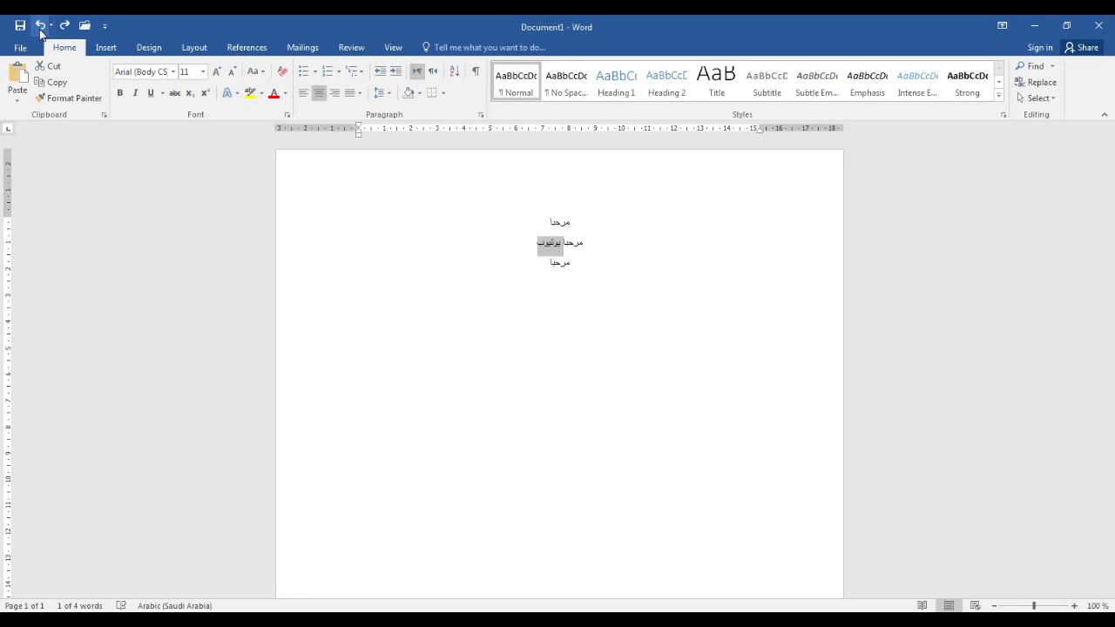
pyautogui.click(40, 25)
pyautogui.click(41, 25)
pyautogui.click(40, 25)
pyautogui.click(40, 26)
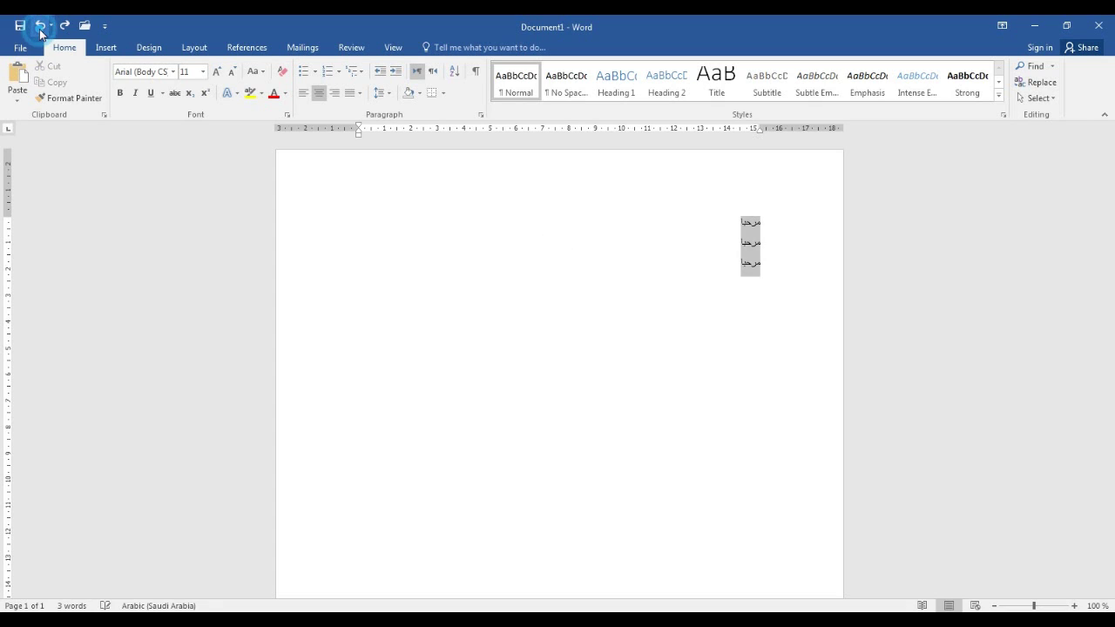
pyautogui.click(40, 25)
pyautogui.click(40, 30)
pyautogui.click(40, 30)
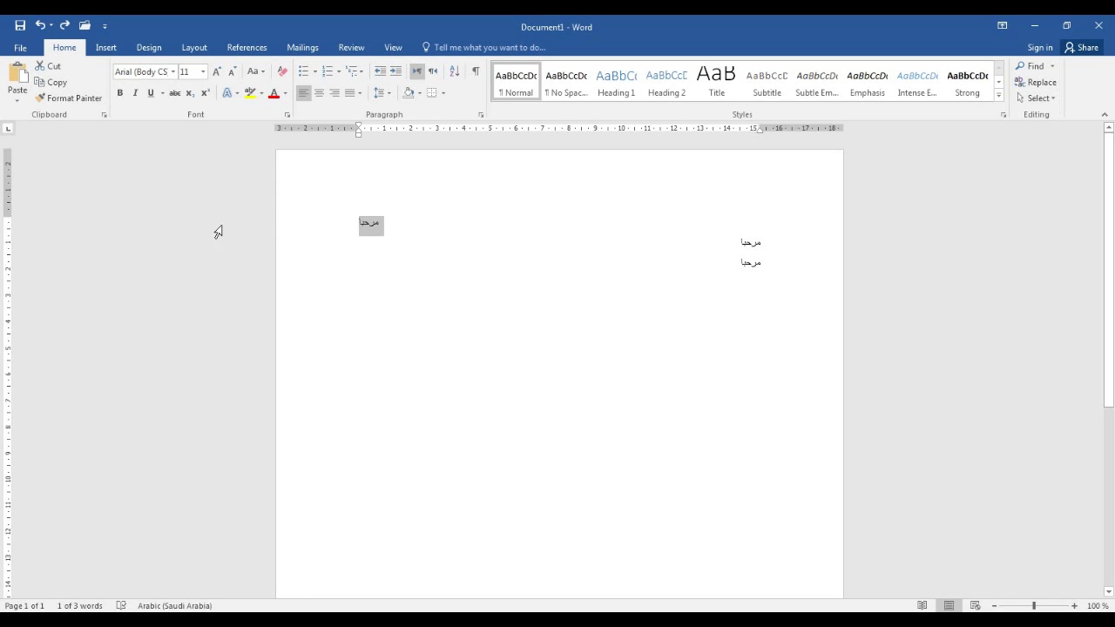
# - Redo the right alignment, centring and the يوتيوب addition
pyautogui.click(64, 25)
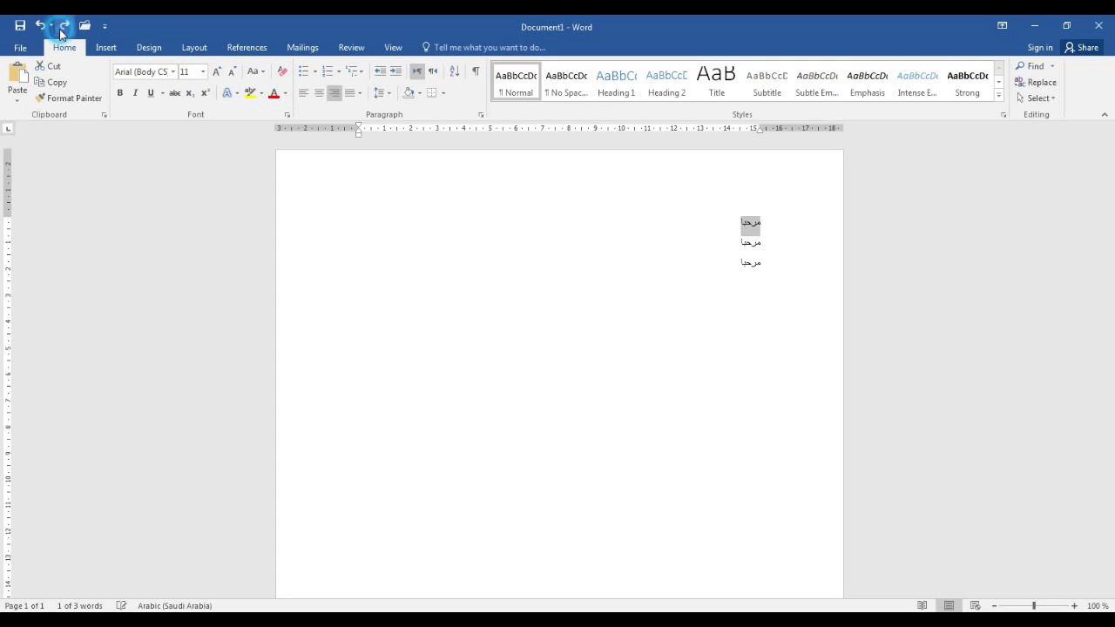
pyautogui.click(64, 25)
pyautogui.click(60, 31)
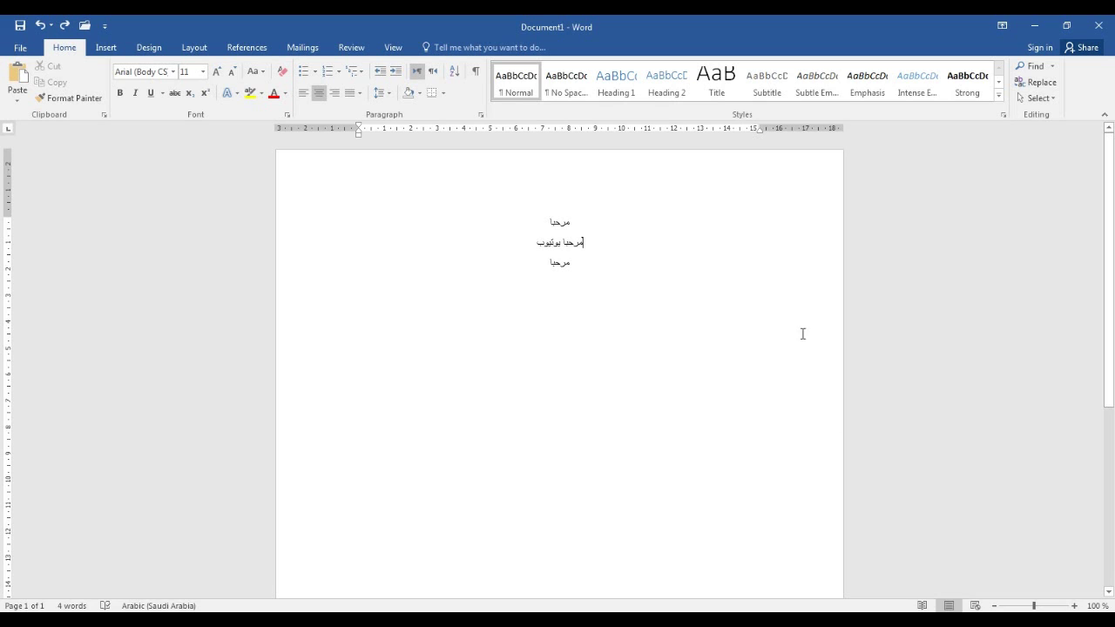
# - Zoom the document view in to 210%
pyautogui.click(1075, 605)
pyautogui.click(1075, 605)
pyautogui.click(1074, 605)
pyautogui.click(1075, 606)
pyautogui.click(1075, 605)
pyautogui.click(1074, 606)
pyautogui.click(1075, 605)
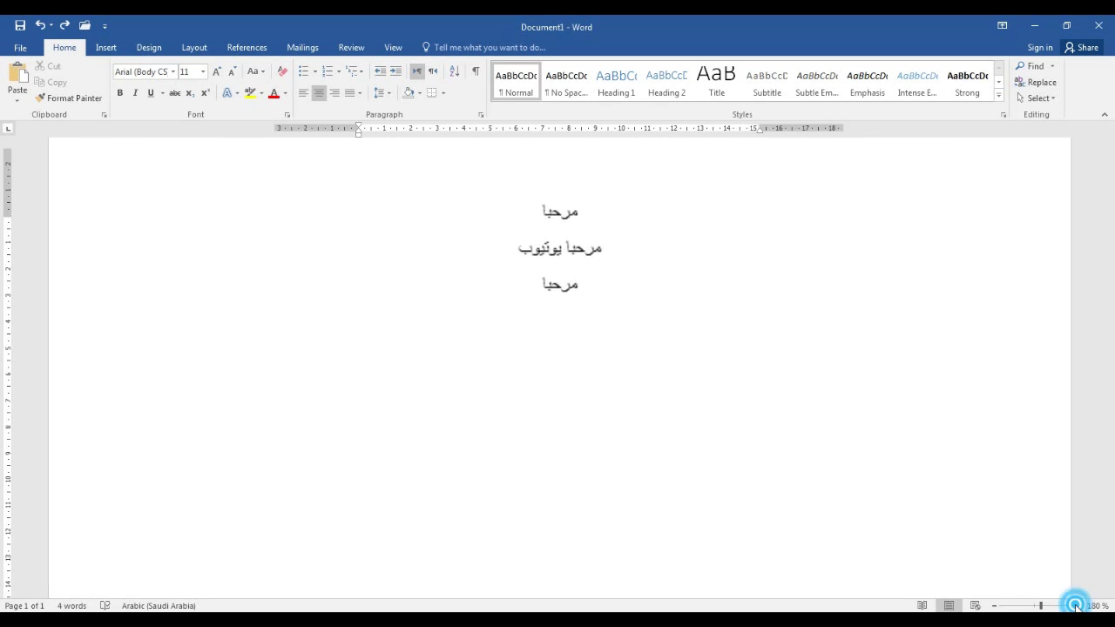
pyautogui.click(1075, 606)
pyautogui.click(1075, 605)
pyautogui.click(1075, 605)
pyautogui.click(1075, 605)
# - Move the insertion point along the middle line to the gap between its words
pyautogui.click(656, 358)
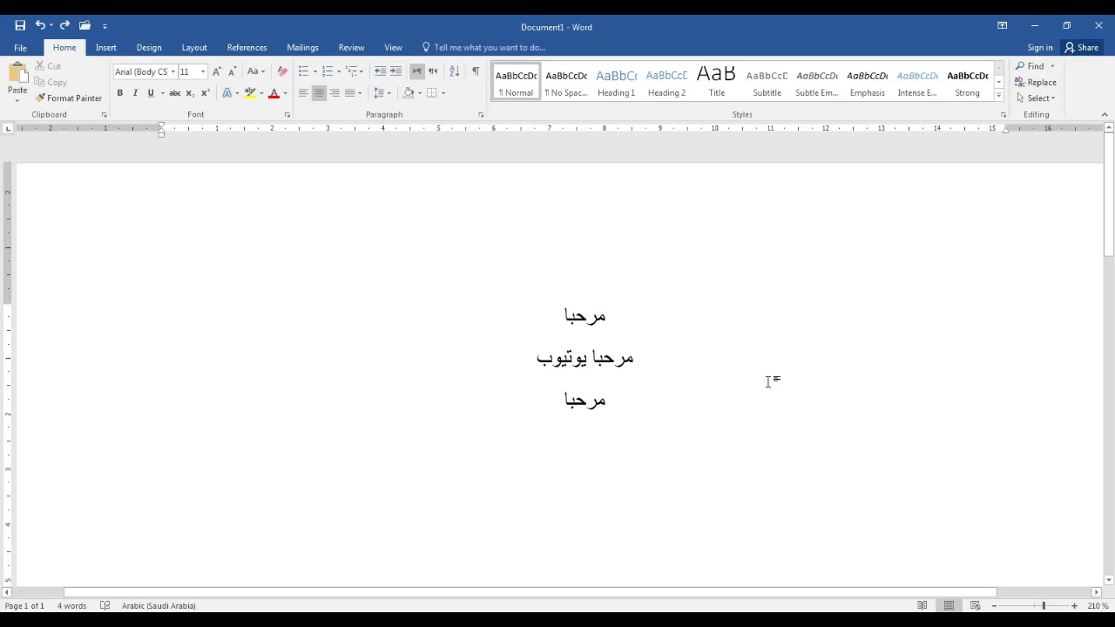
pyautogui.press('Down')
pyautogui.press('Left')
pyautogui.press('Right')
pyautogui.press('Right')
pyautogui.press('Right')
pyautogui.press('Right')
pyautogui.press('Right')
pyautogui.press('Right')
pyautogui.press('Right')
pyautogui.press('Left')
pyautogui.press('Left')
pyautogui.press('Left')
pyautogui.press('Left')
pyautogui.press('Left')
pyautogui.press('Right')
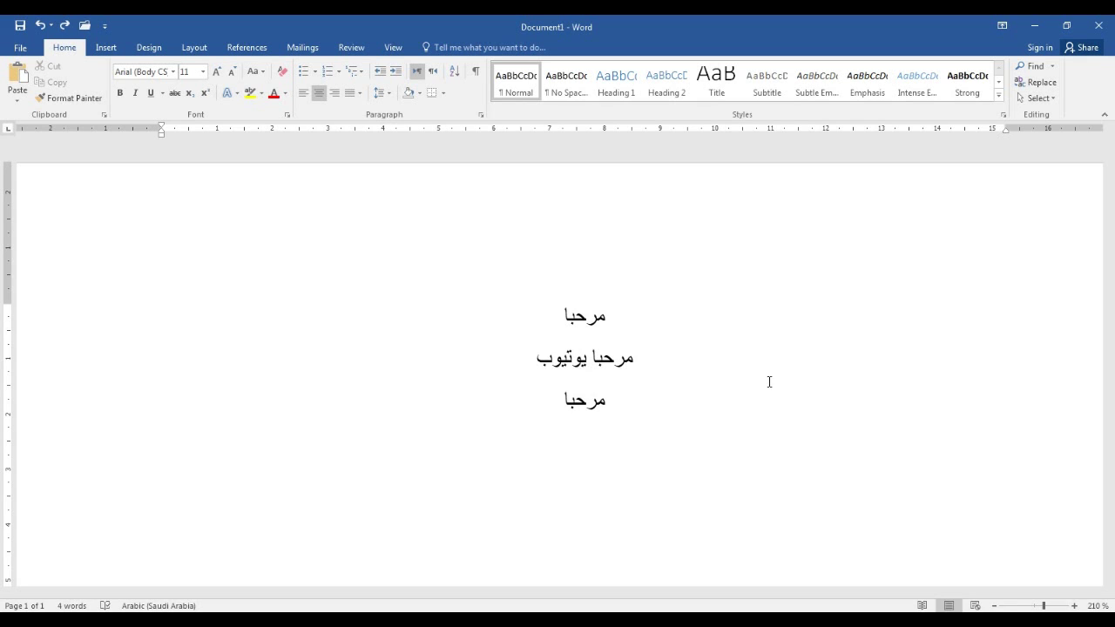
pyautogui.hotkey('shift', 'Right')
pyautogui.hotkey('shift', 'Right')
pyautogui.hotkey('shift', 'Right')
pyautogui.hotkey('shift', 'Right')
pyautogui.hotkey('shift', 'Right')
pyautogui.hotkey('shift', 'Left')
pyautogui.hotkey('shift', 'Left')
pyautogui.hotkey('shift', 'Left')
pyautogui.hotkey('shift', 'Left')
pyautogui.hotkey('shift', 'Left')
pyautogui.hotkey('shift', 'Left')
pyautogui.hotkey('shift', 'Left')
pyautogui.hotkey('shift', 'Left')
pyautogui.hotkey('shift', 'Left')
pyautogui.hotkey('shift', 'Left')
pyautogui.hotkey('shift', 'Left')
pyautogui.hotkey('shift', 'Right')
pyautogui.hotkey('shift', 'Right')
pyautogui.hotkey('shift', 'Right')
pyautogui.hotkey('shift', 'Right')
pyautogui.hotkey('shift', 'Right')
pyautogui.hotkey('shift', 'Right')
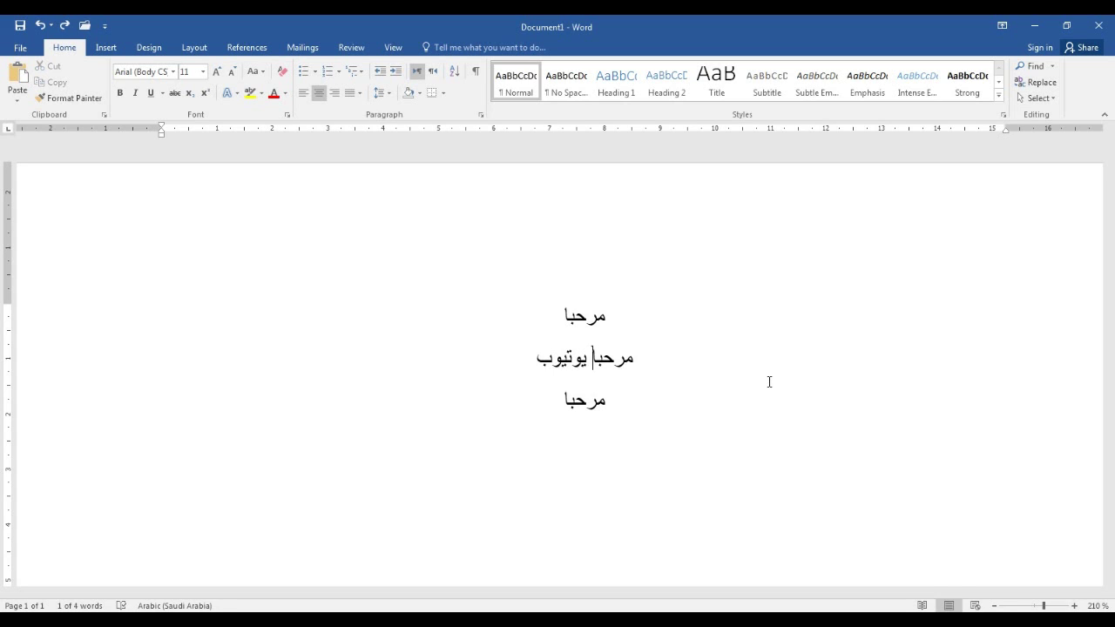
pyautogui.press('Left')
pyautogui.press('Left')
pyautogui.write('يي')
pyautogui.press('Right')
pyautogui.press('Right')
pyautogui.press('Left')
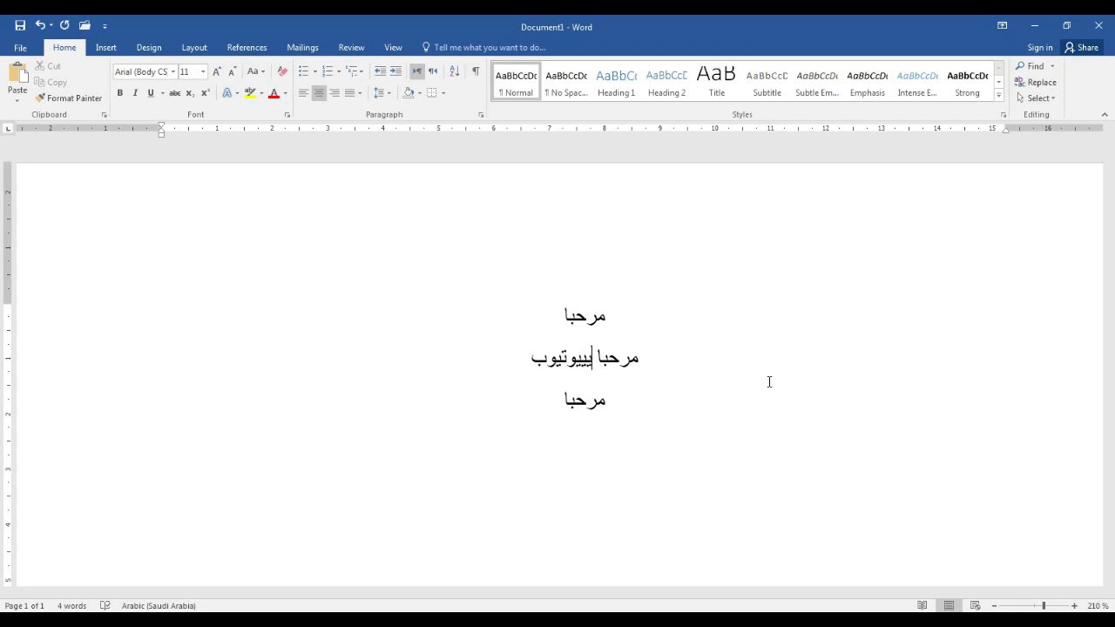
pyautogui.hotkey('shift', 'Left')
pyautogui.hotkey('shift', 'Left')
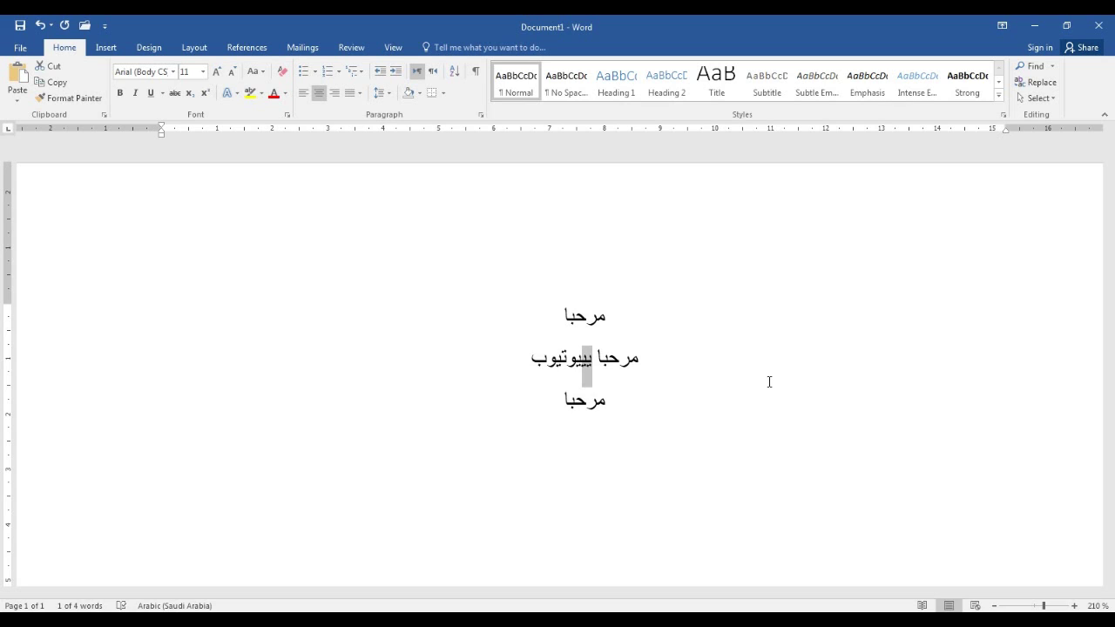
pyautogui.press('Delete')
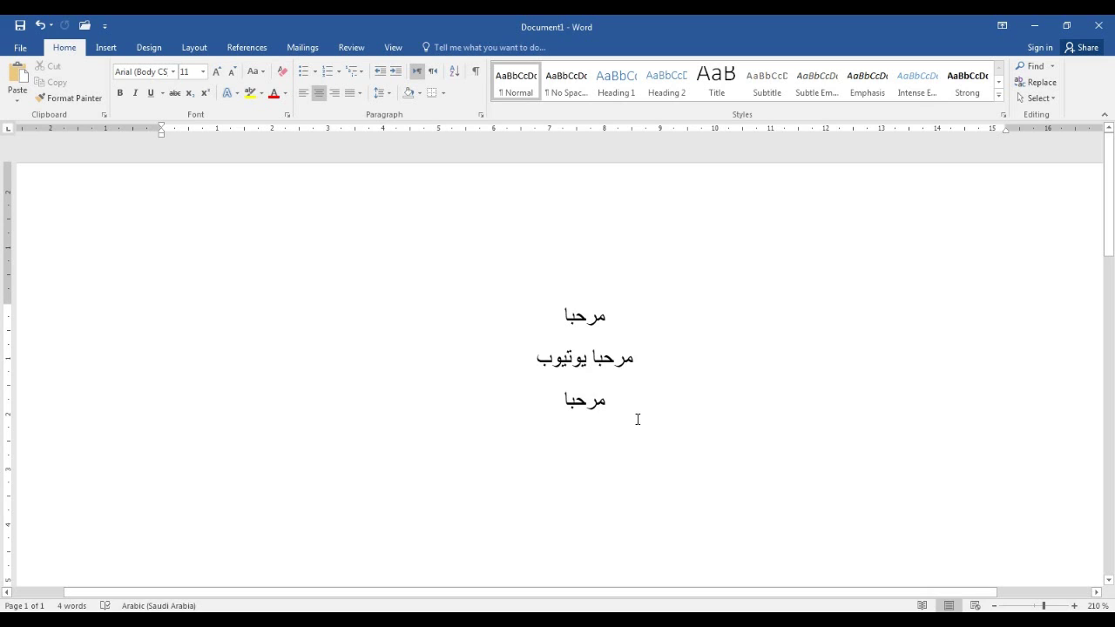
pyautogui.click(568, 401)
pyautogui.click(591, 361)
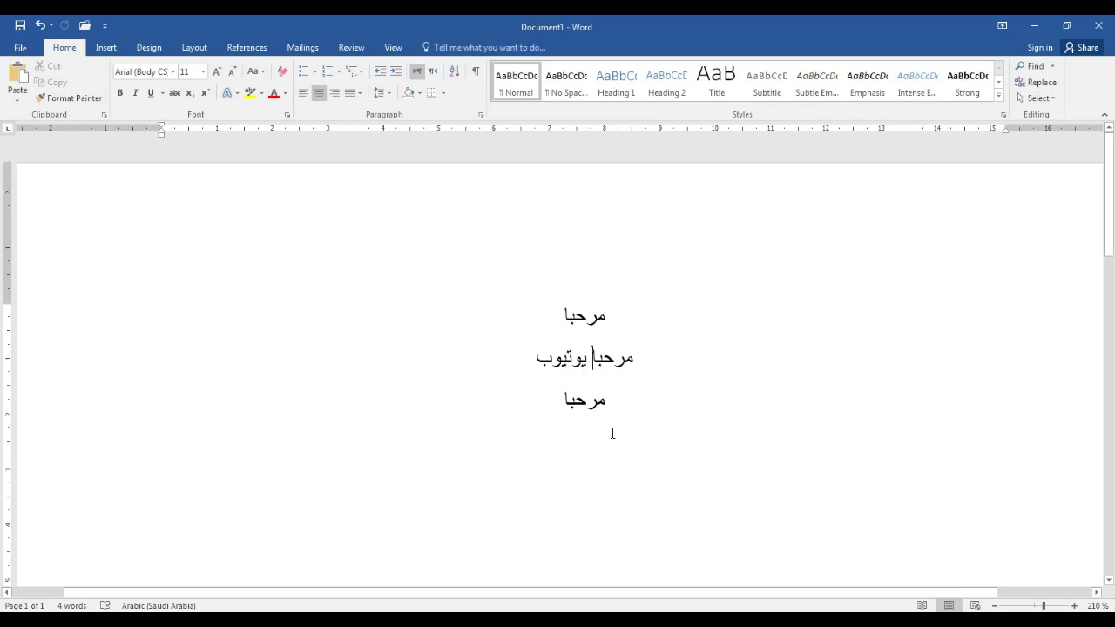